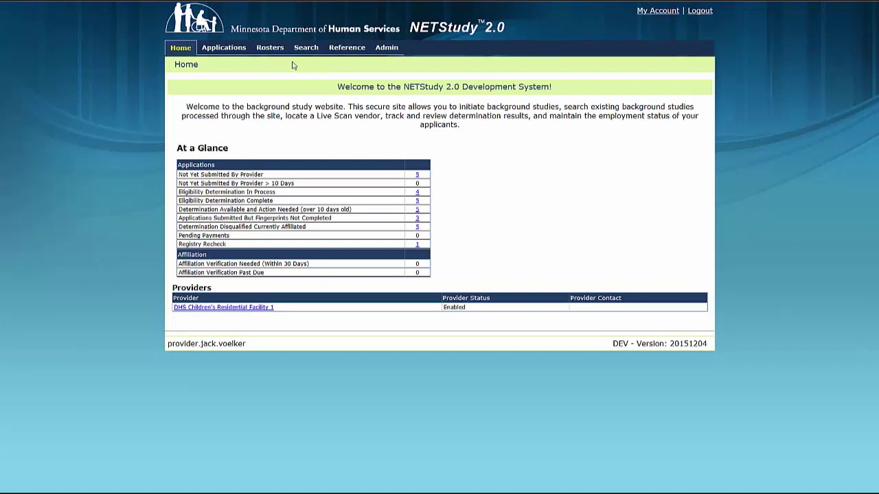
Withdraw the first application listed as not yet submitted, using the reason "Program withdrew subject from process"
mouse_move(227, 53)
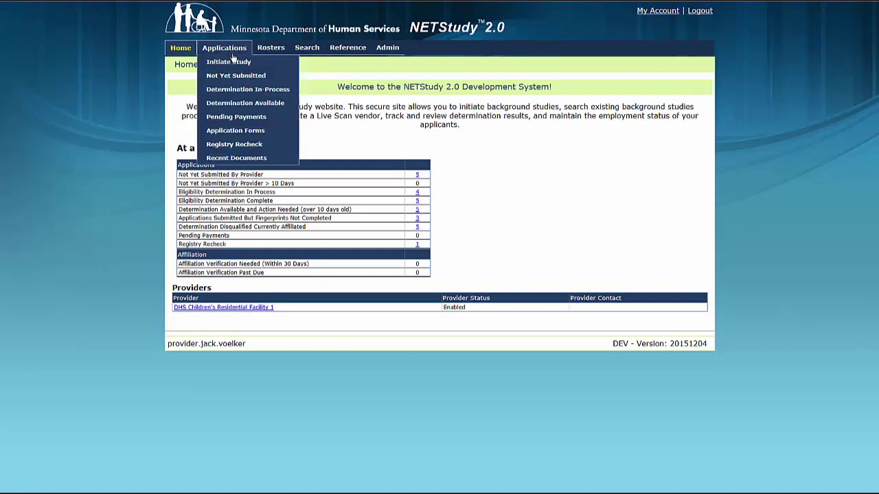
click(263, 77)
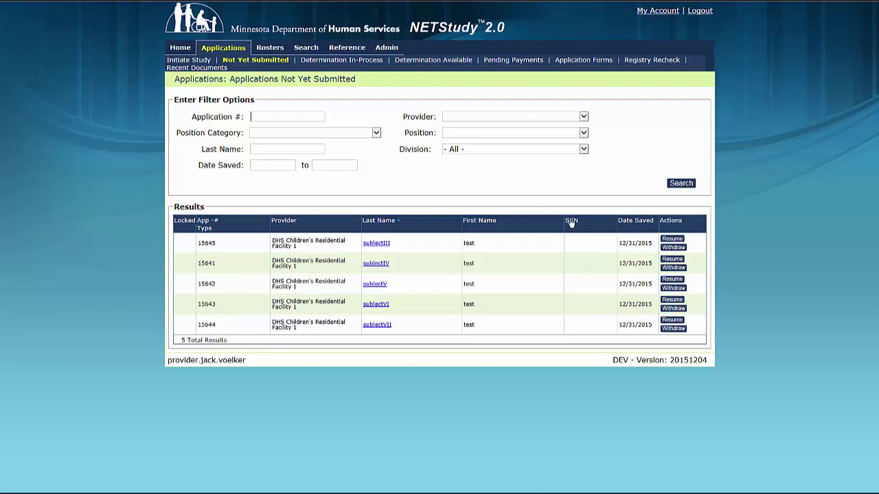
click(673, 247)
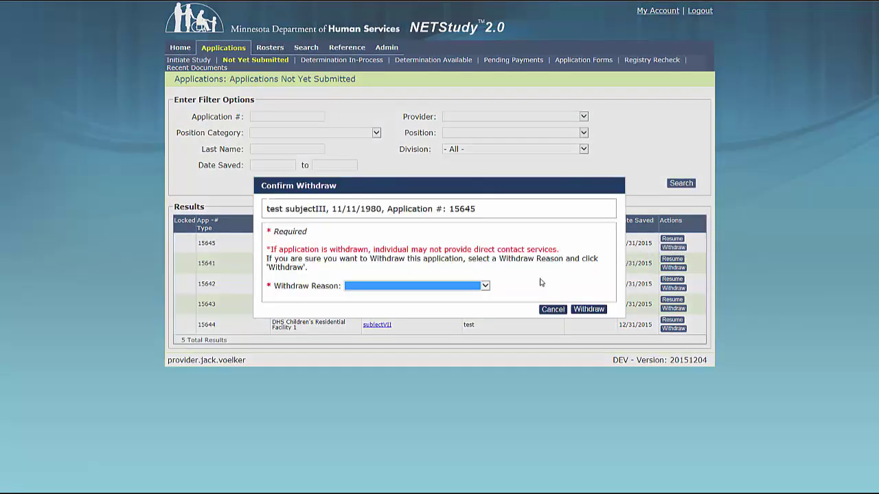
click(485, 286)
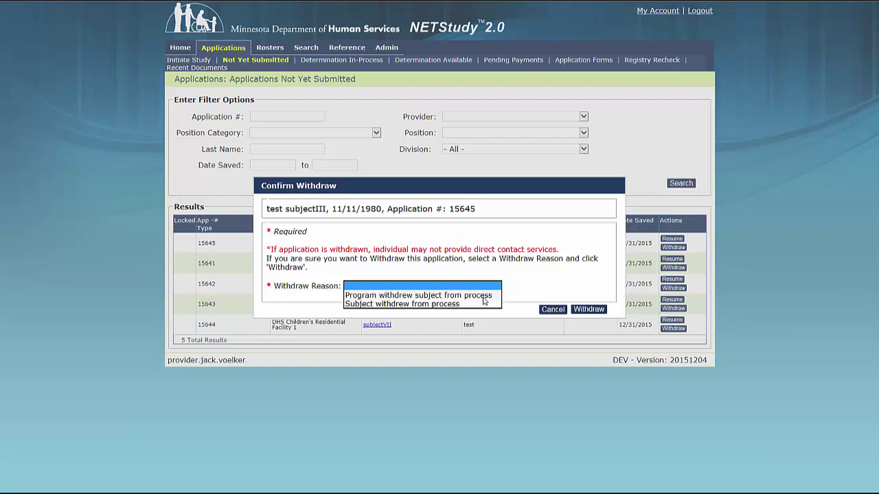
click(484, 297)
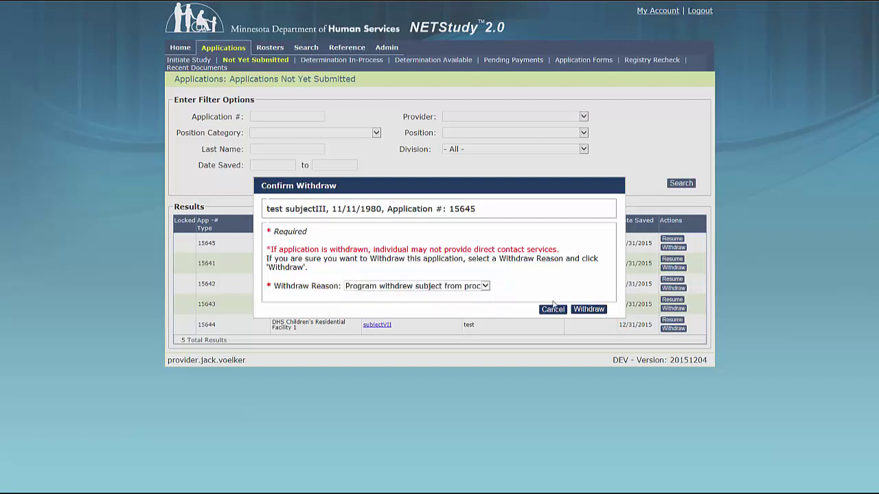
click(599, 311)
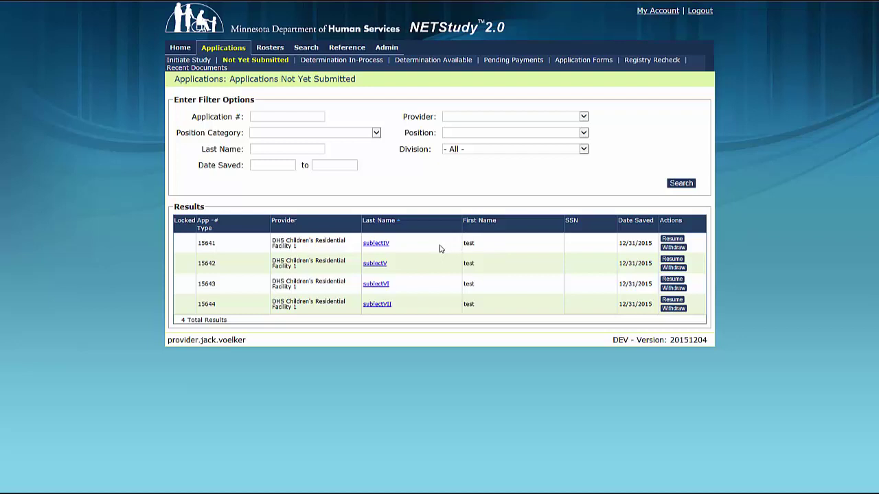
Resume the first listed application, marking the middle name as None and filling in the permanent street address, city and ZIP code
click(672, 240)
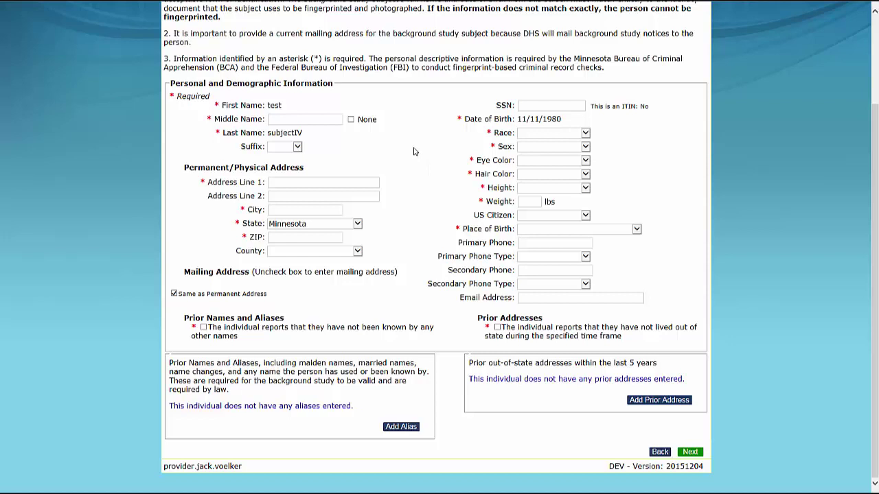
click(351, 121)
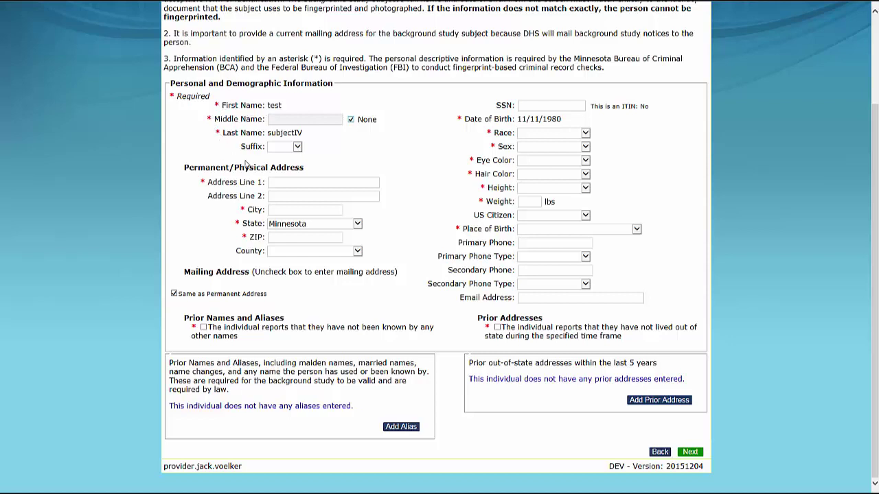
click(284, 184)
text(123 Fake Street)
key(Tab)
text(Town)
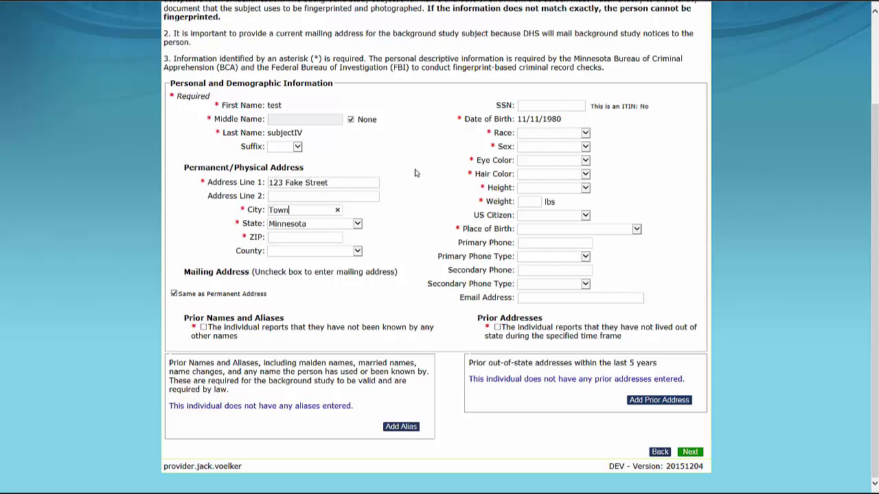
key(Tab)
key(Tab)
text(55555)
click(414, 173)
Set the subject's race to Unknown, sex to Other, and both eye color and hair color to Unknown
click(562, 139)
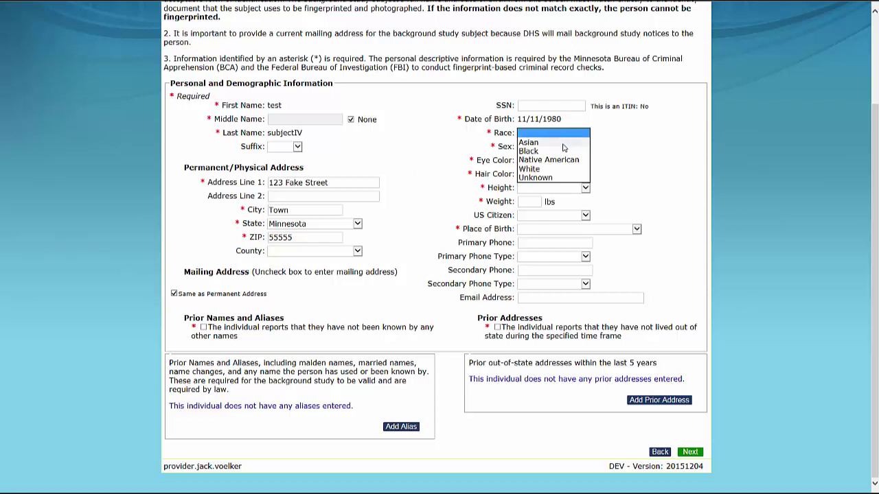
click(566, 177)
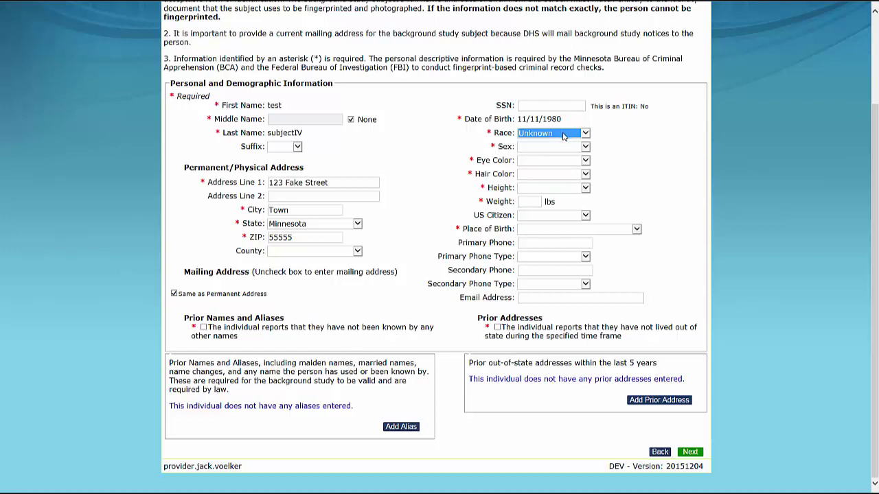
click(564, 147)
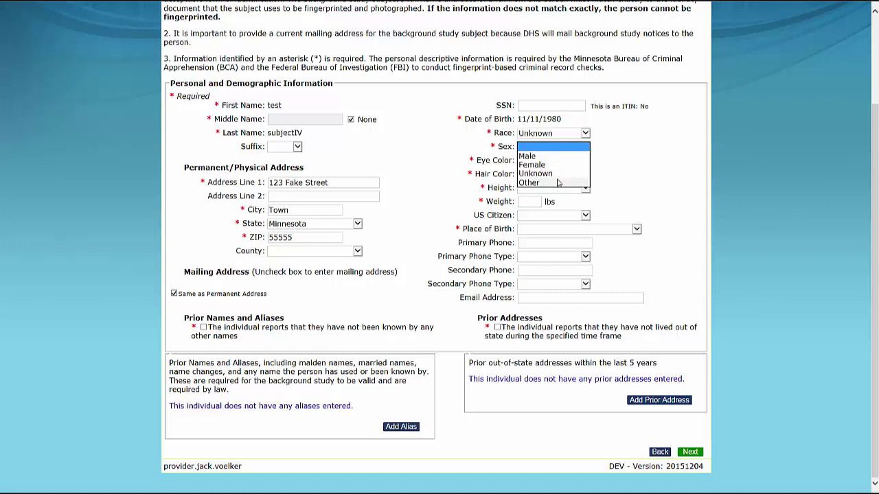
click(560, 183)
click(556, 163)
click(548, 251)
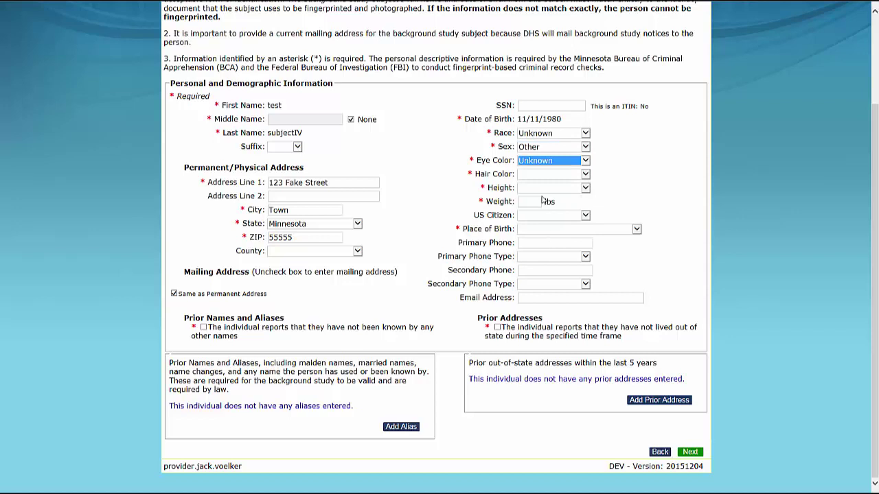
click(542, 175)
click(535, 299)
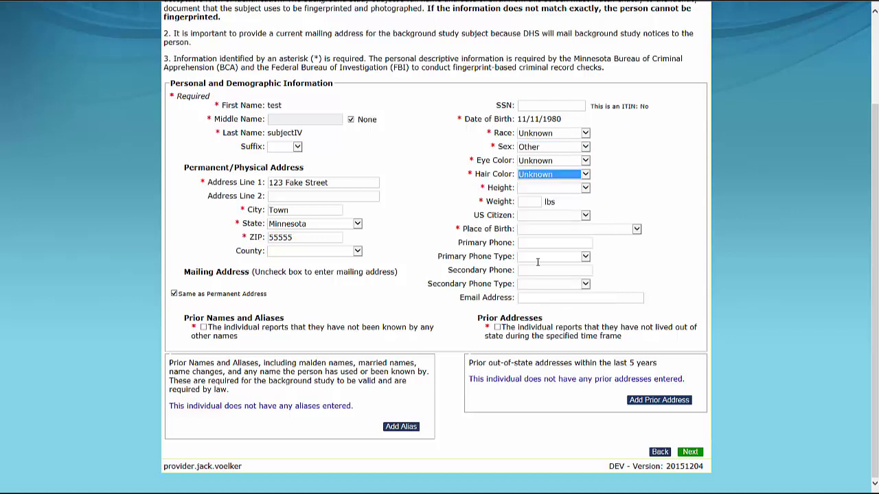
Set the subject's height to <= 4'0", weight to 100 lbs and place of birth to US: Alabama
click(530, 191)
click(529, 199)
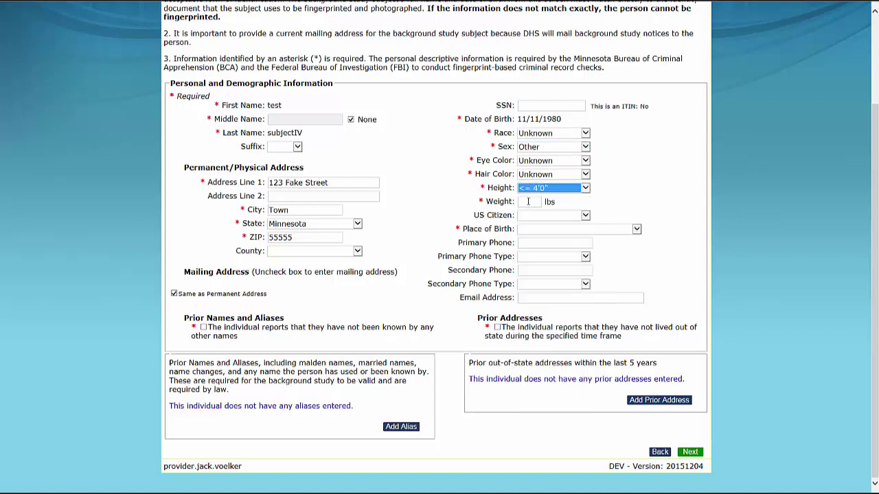
click(528, 201)
text(100)
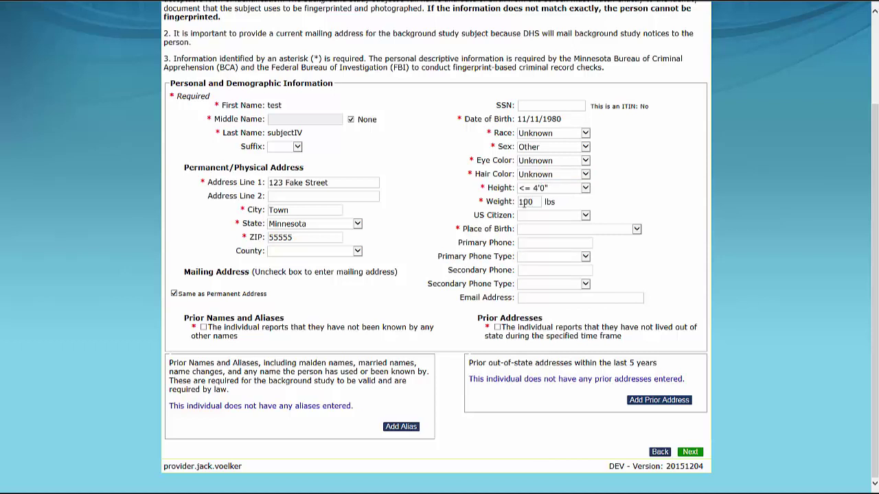
click(527, 228)
click(527, 239)
click(174, 294)
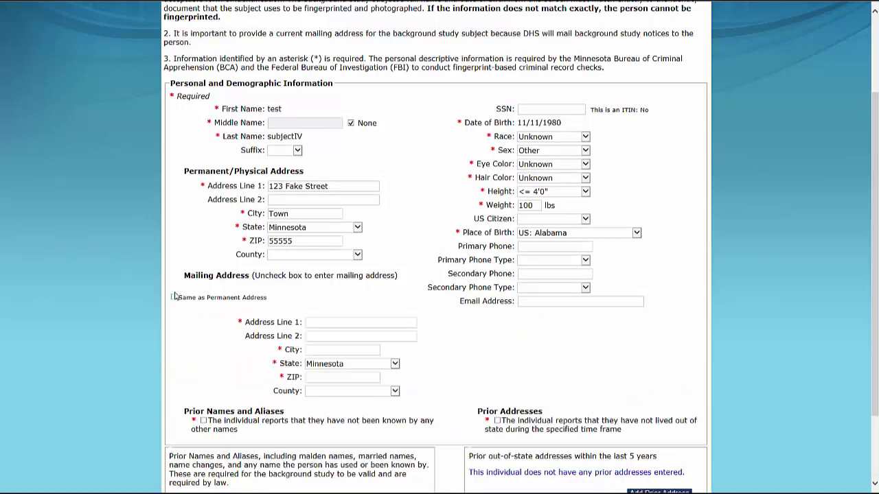
scroll(176, 295, down, 1)
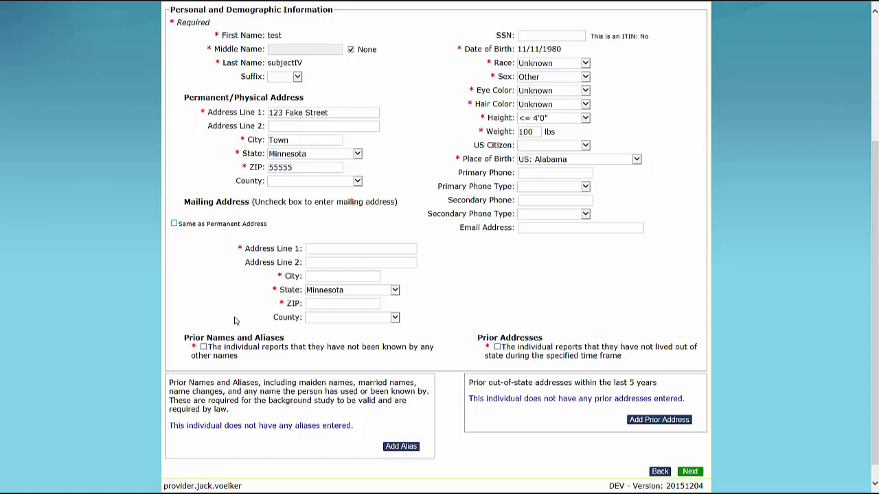
click(175, 223)
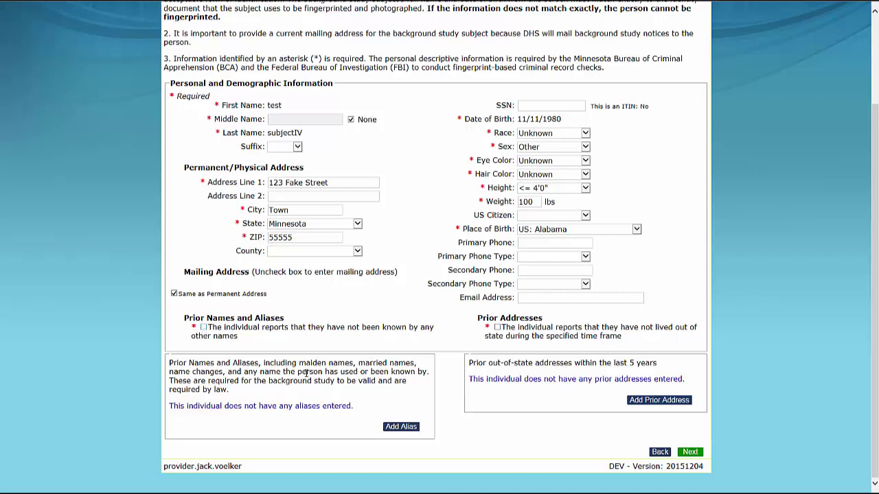
click(400, 428)
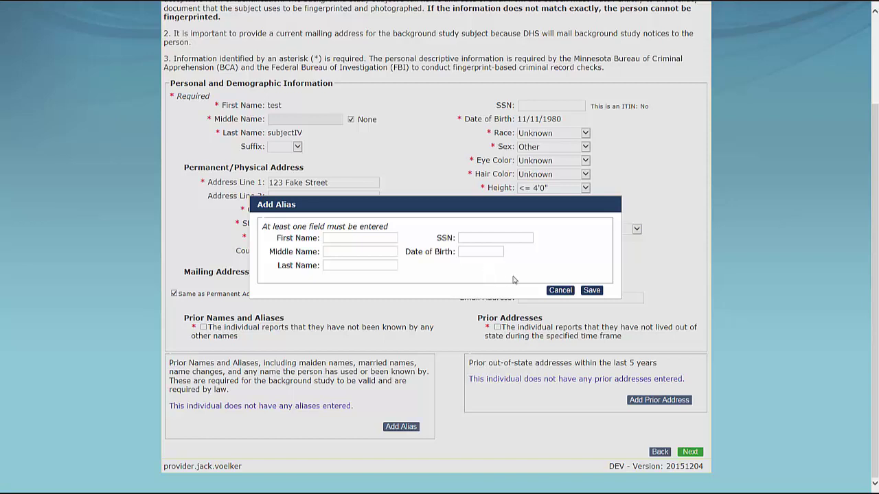
click(556, 291)
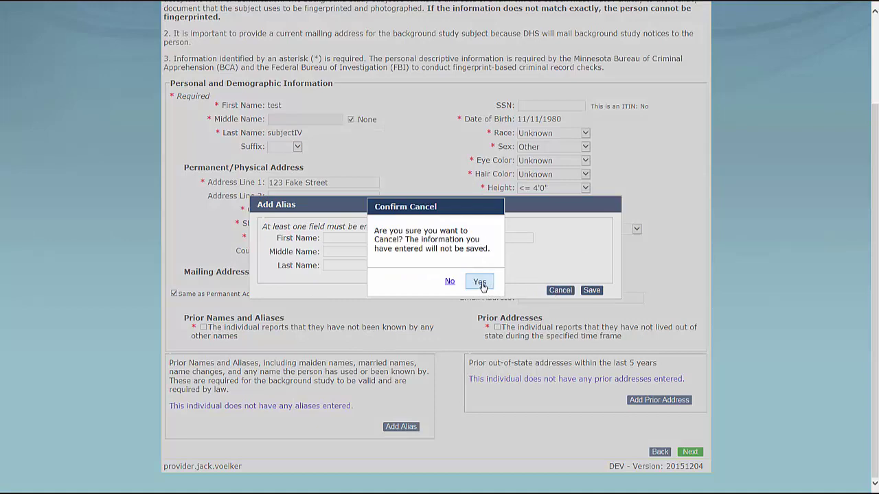
click(492, 287)
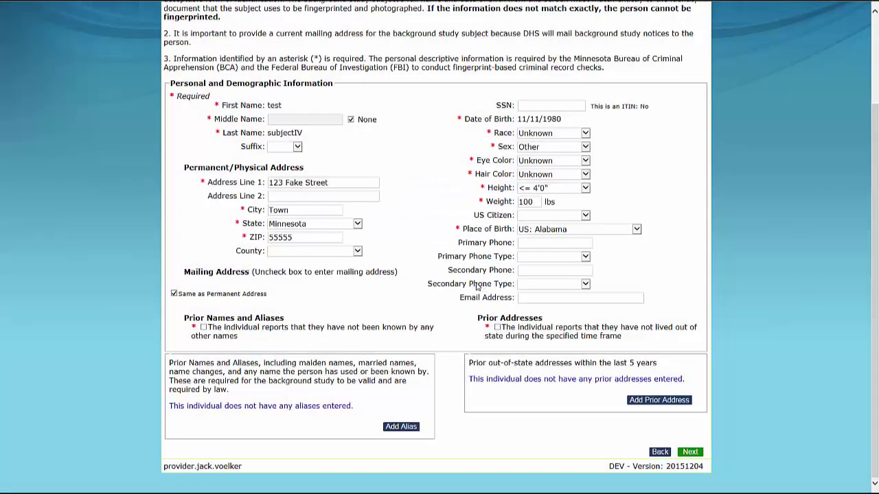
Declare that the individual reports not having been known by any other names
click(204, 327)
click(497, 328)
click(498, 328)
click(646, 401)
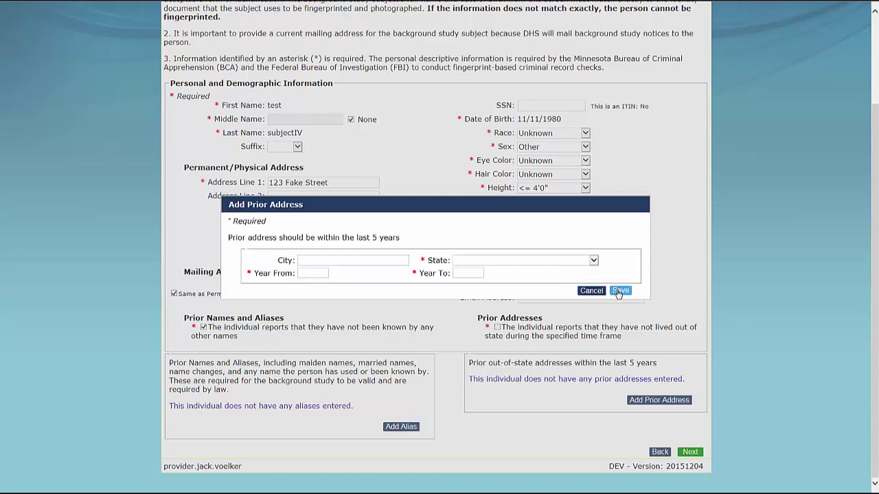
click(590, 291)
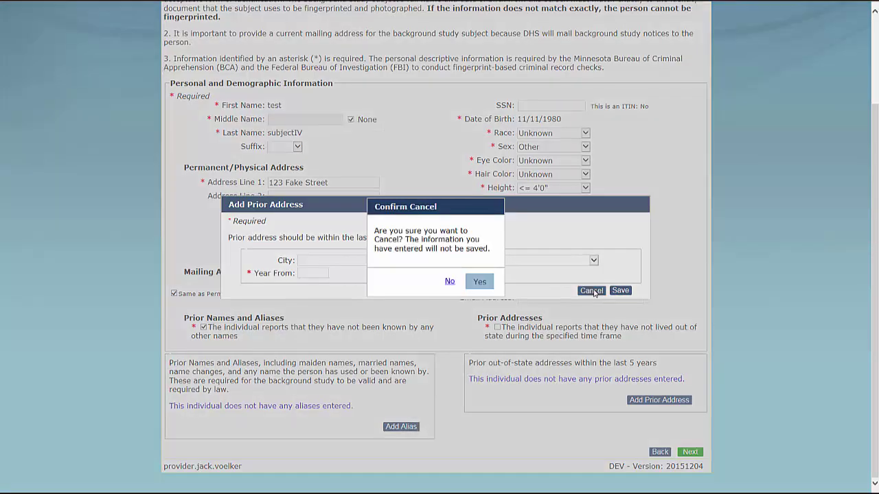
click(478, 282)
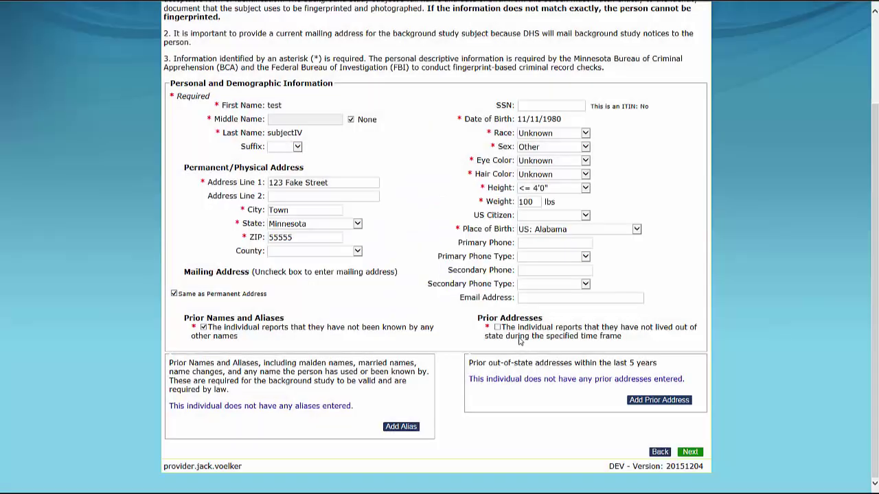
Declare that the individual has not lived out of state during the specified time frame and continue to identity verification
click(497, 327)
click(690, 452)
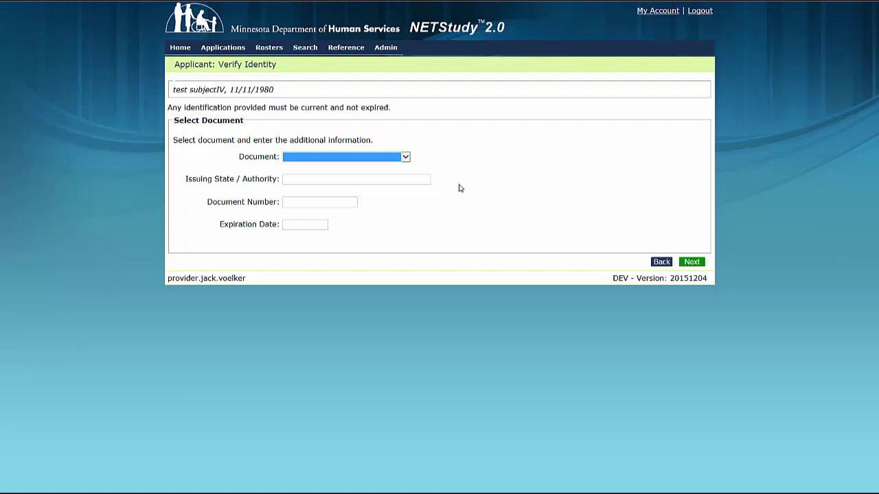
Verify identity with a State Issued Driver's License from Minnesota, entering the document number and expiration date 01/31/2016, and continue to the affiliation information
click(407, 158)
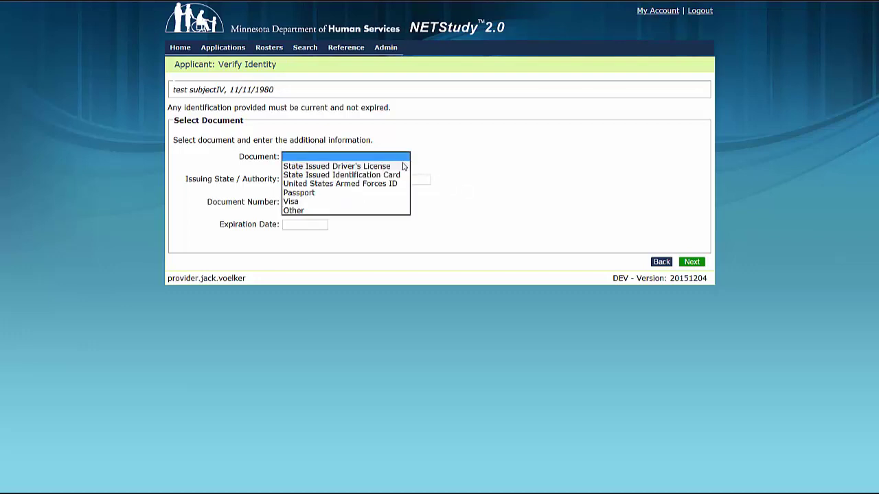
click(403, 166)
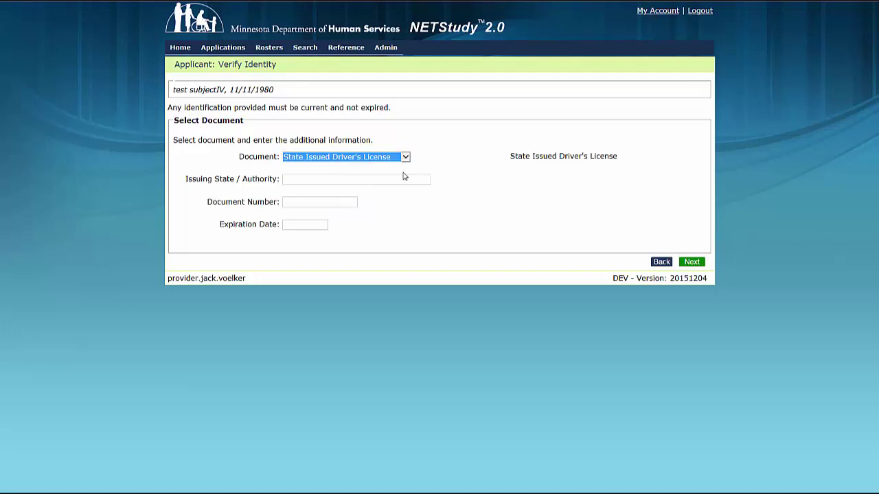
click(406, 178)
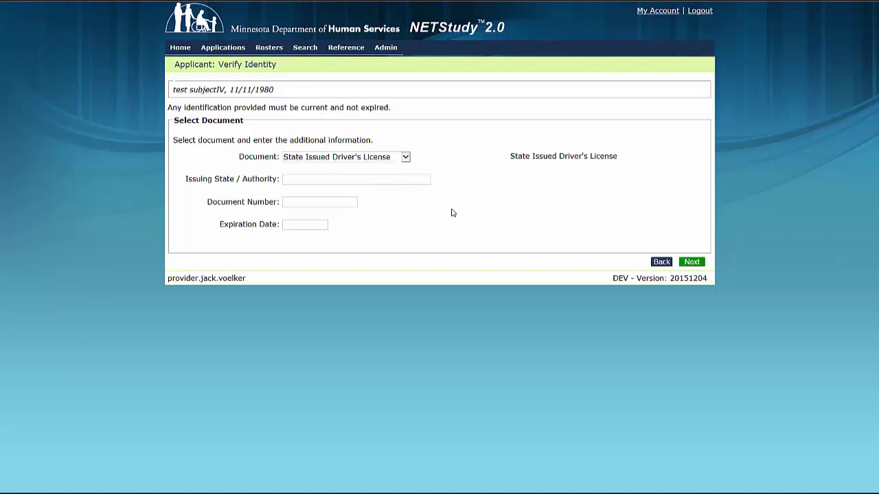
text(Minnesota)
click(351, 203)
text(1)
click(310, 224)
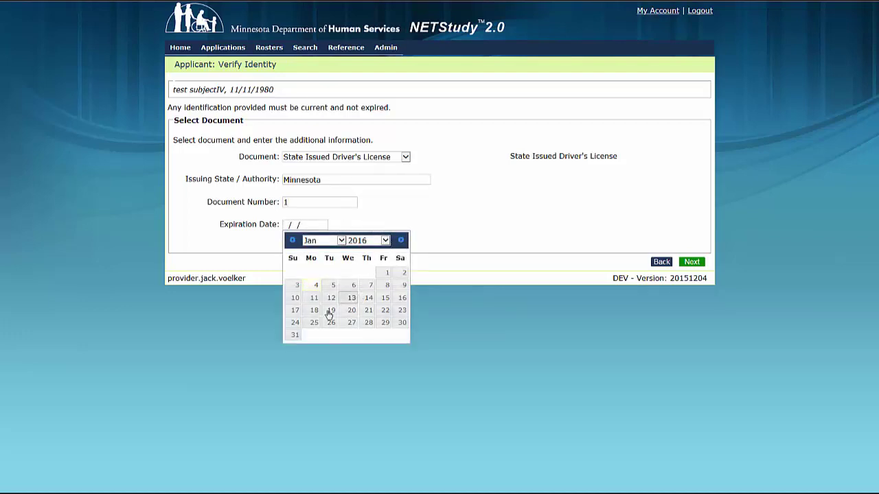
click(295, 336)
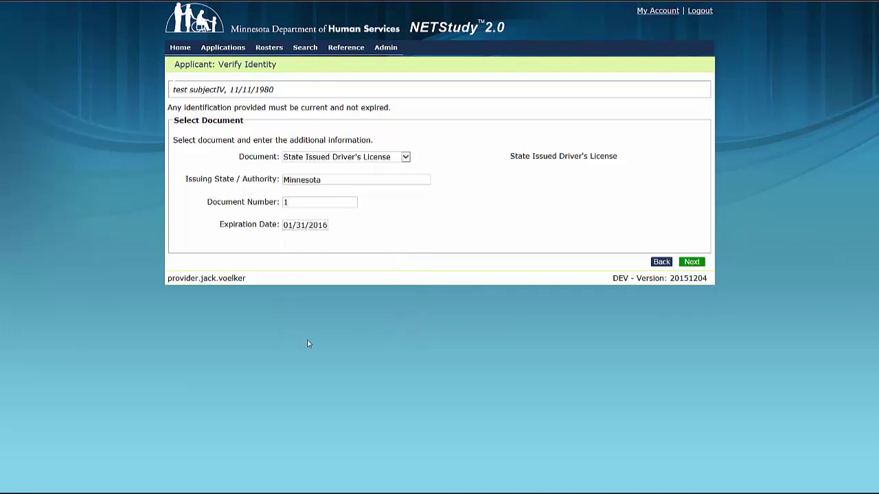
click(692, 263)
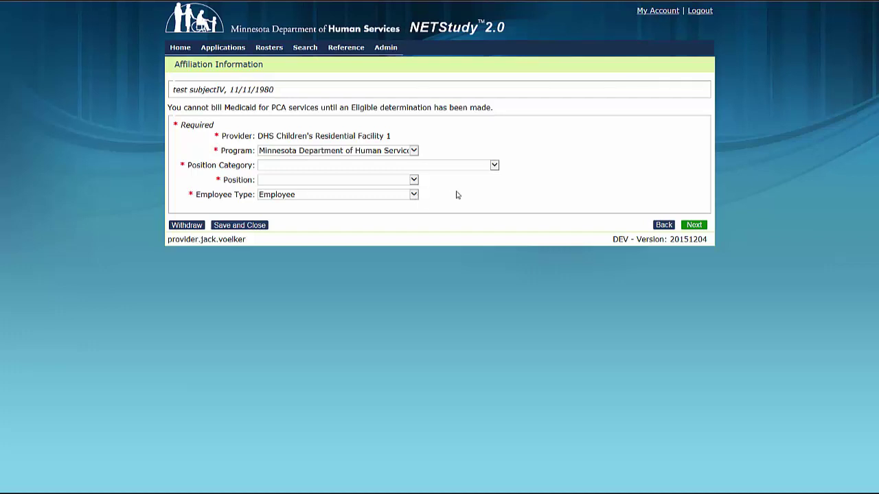
Set the position category to Food and Dietary Services and the position to "Cook, chef"
click(495, 166)
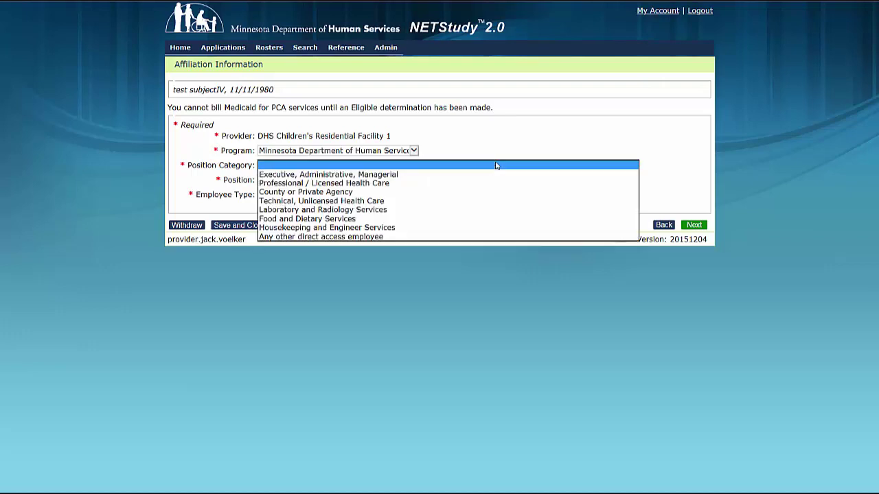
click(441, 220)
click(418, 181)
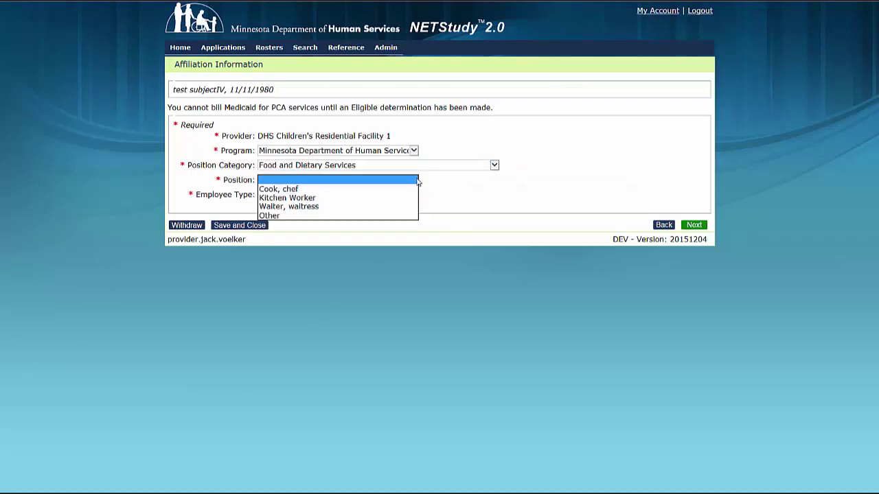
click(411, 189)
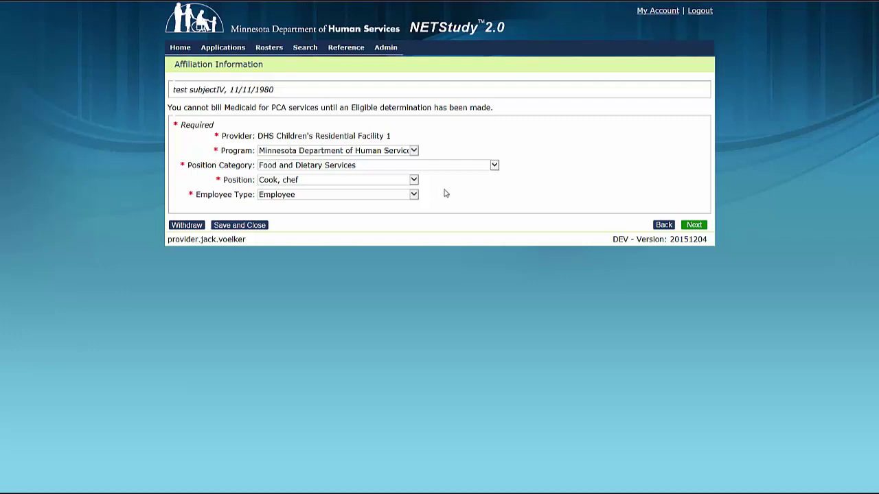
Accept the affiliation information and continue to the registry research for the applicant
click(702, 226)
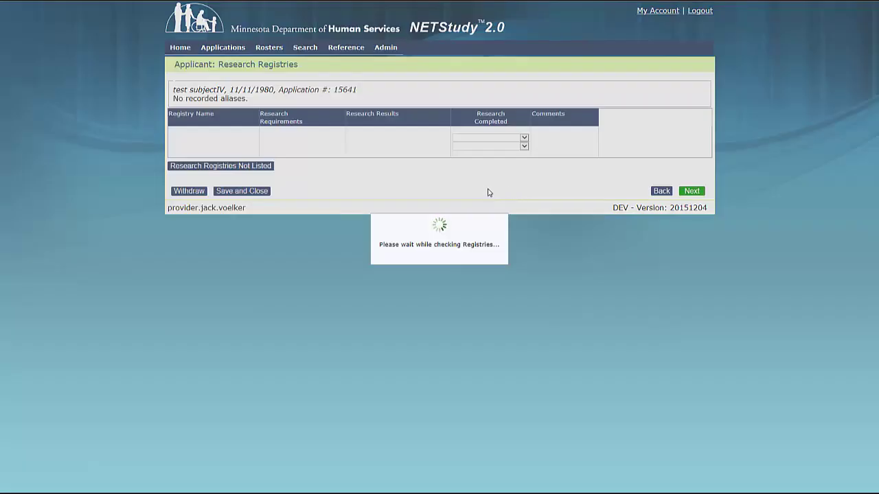
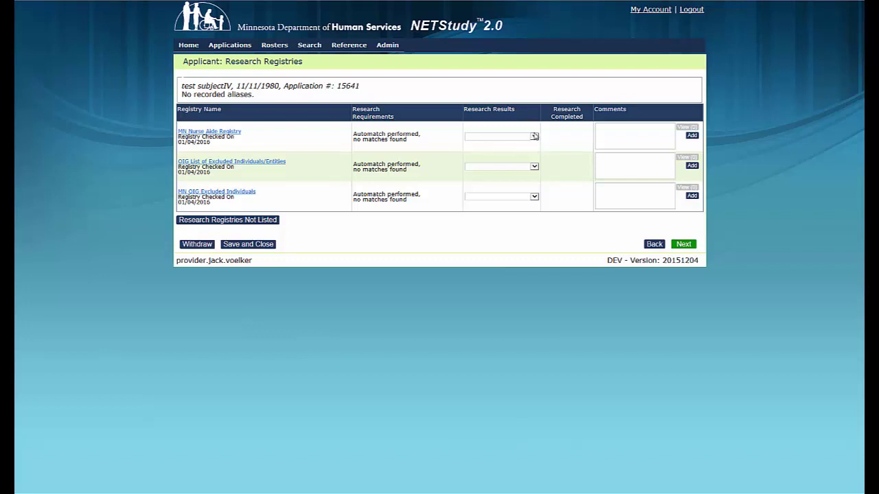
click(534, 136)
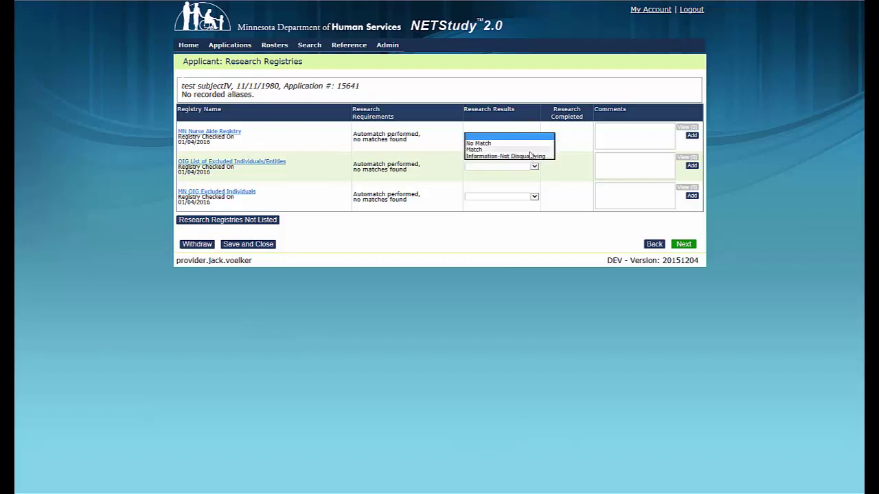
click(529, 149)
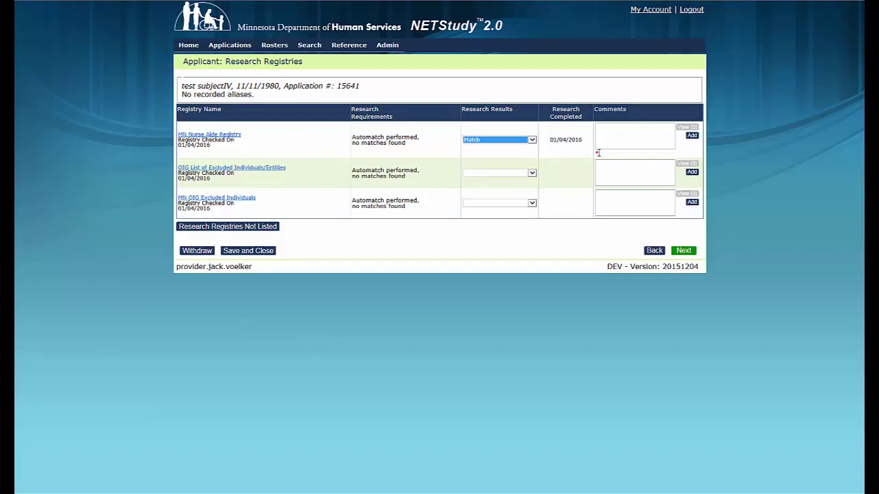
click(692, 136)
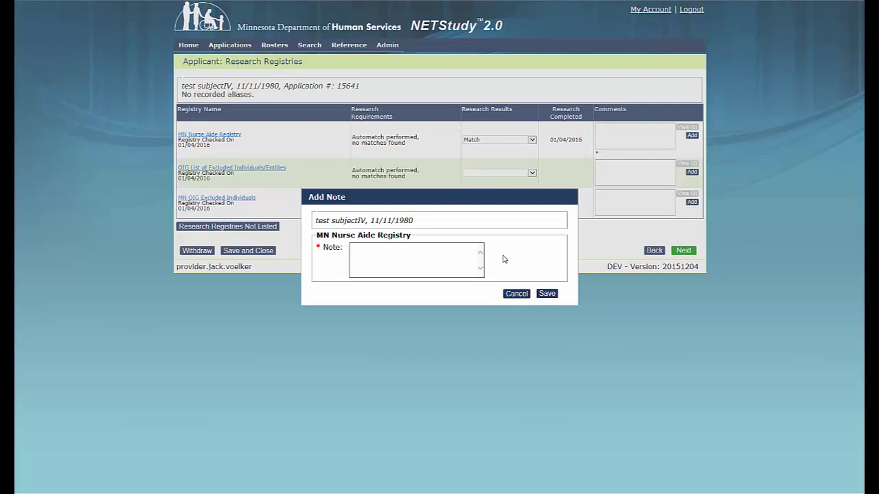
text(Enter Note)
key(BackSpace)
key(BackSpace)
key(BackSpace)
key(BackSpace)
key(BackSpace)
key(BackSpace)
key(BackSpace)
key(BackSpace)
key(BackSpace)
key(BackSpace)
key(BackSpace)
click(517, 294)
click(481, 280)
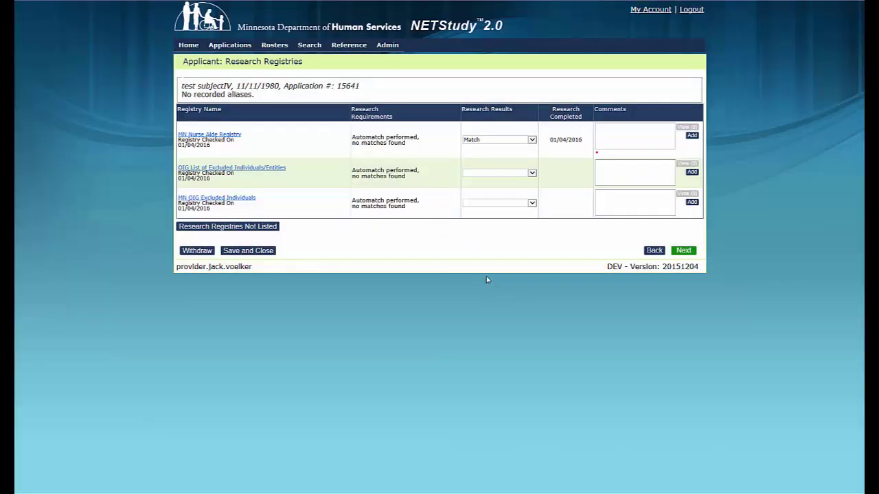
click(532, 140)
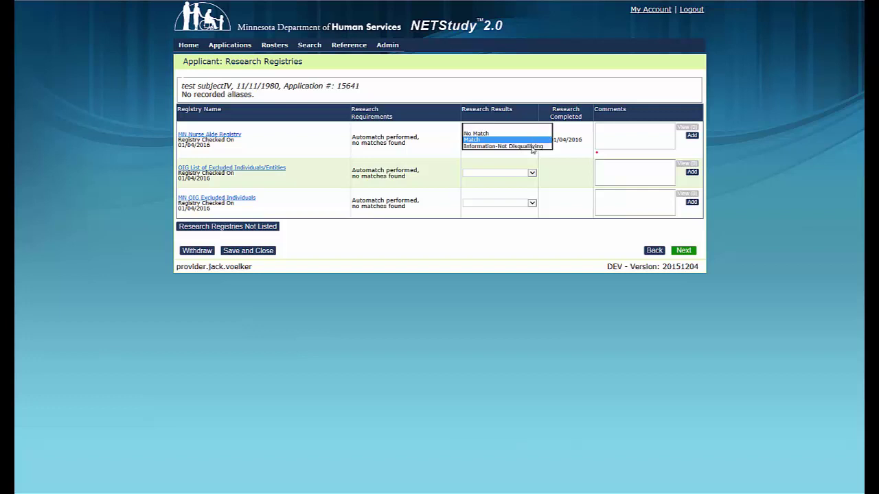
click(532, 148)
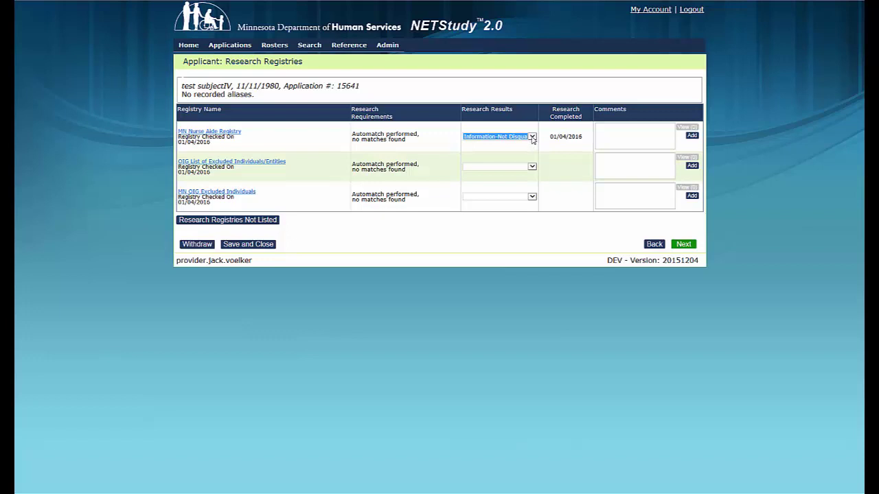
Set the research result of the MN Nurse Aide, OIG List of Excluded Individuals/Entities and MN OIG Excluded Individuals registries to No Match and continue to data review
click(532, 137)
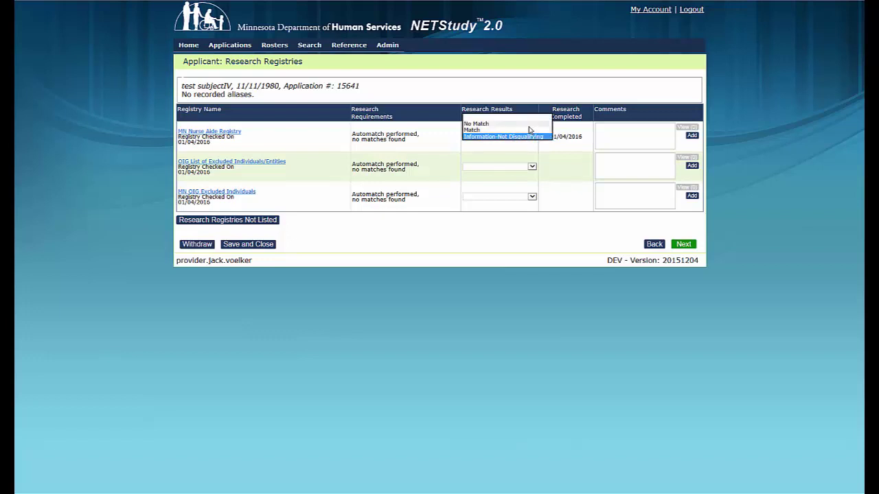
click(529, 125)
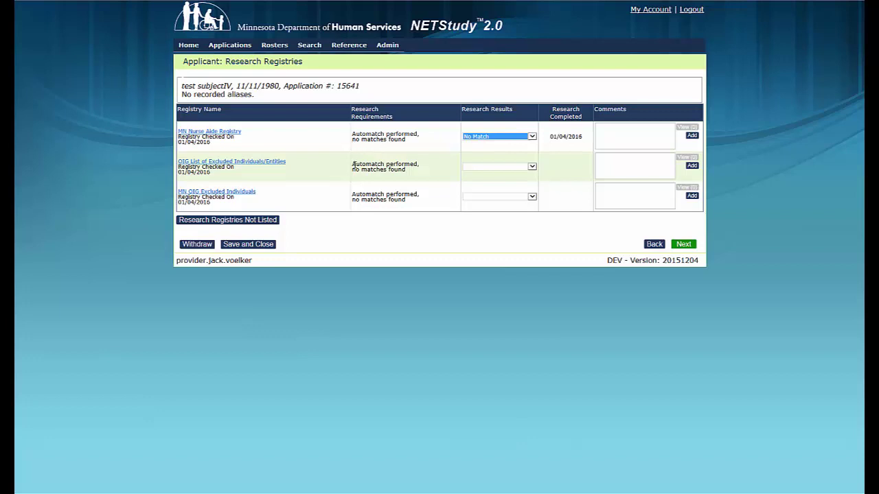
click(493, 169)
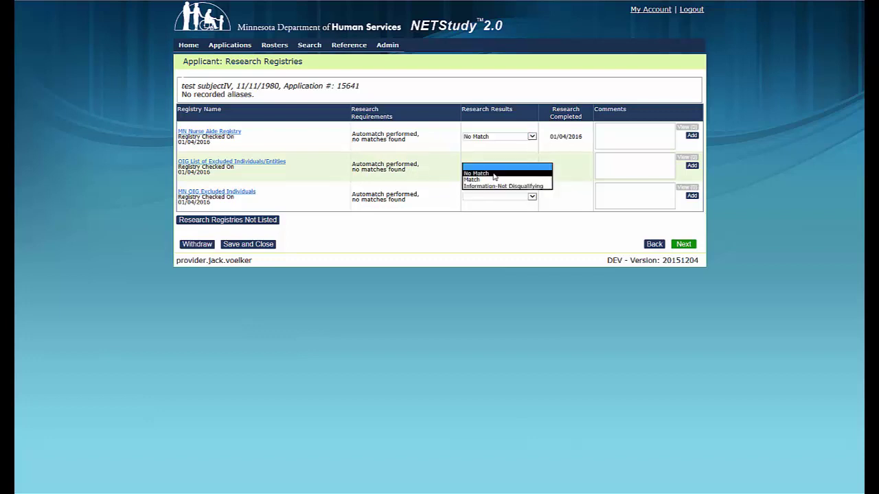
click(495, 173)
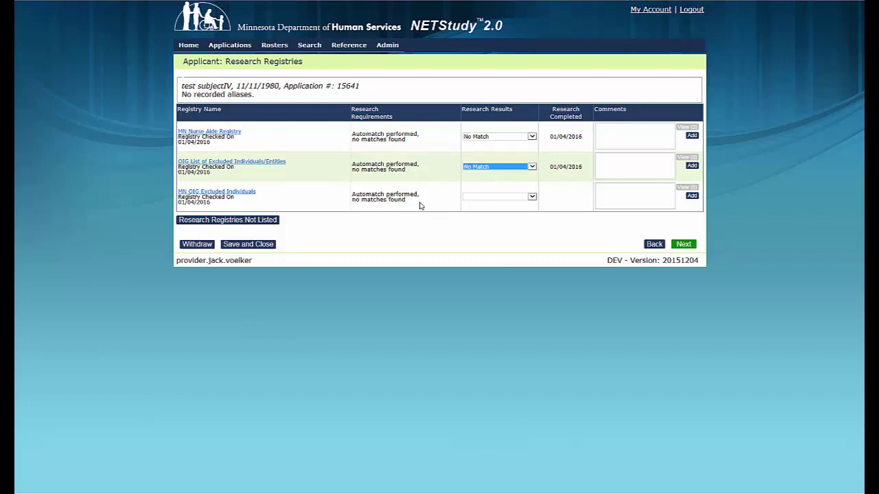
click(472, 198)
click(524, 206)
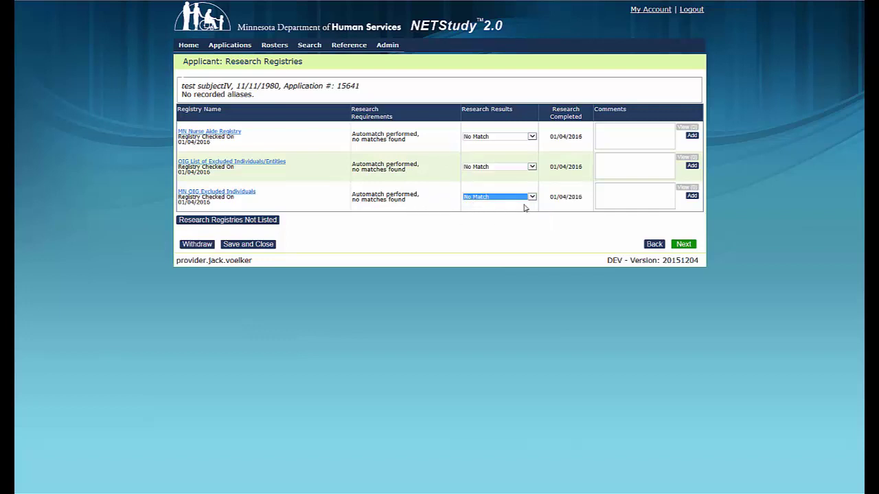
click(601, 215)
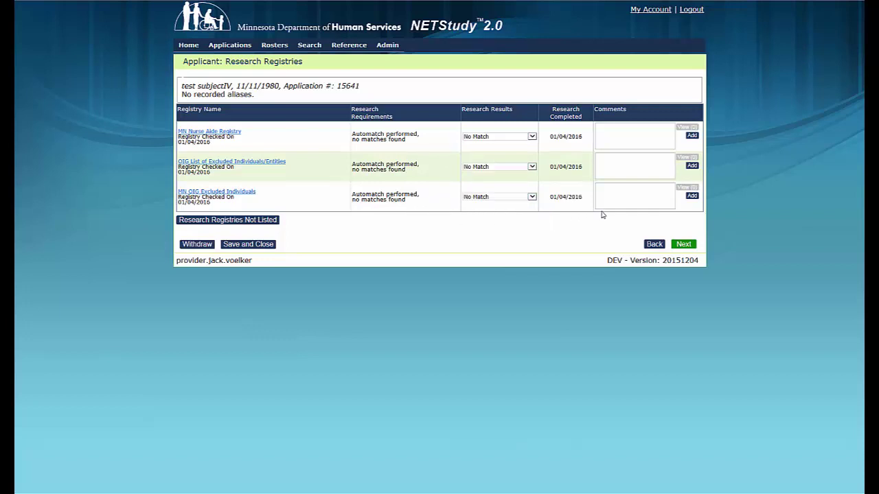
click(687, 246)
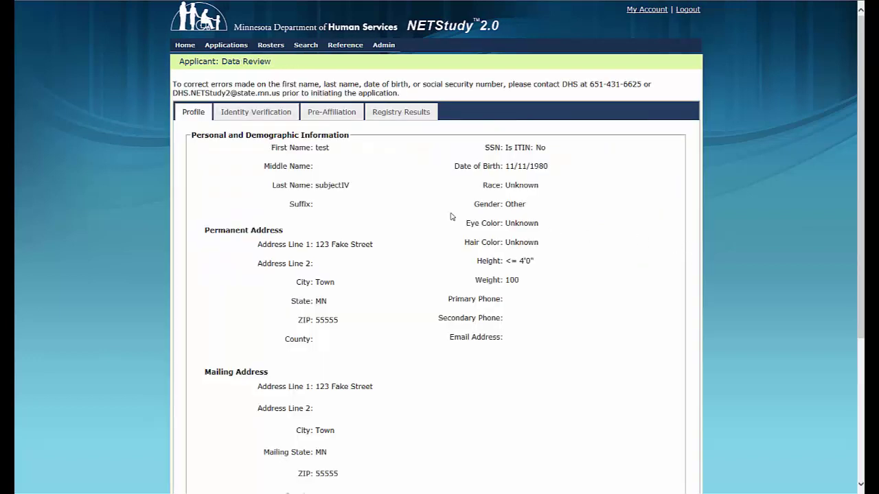
Review the applicant's profile, identity verification, pre-affiliation and registry results for accuracy
scroll(410, 211, down, 1)
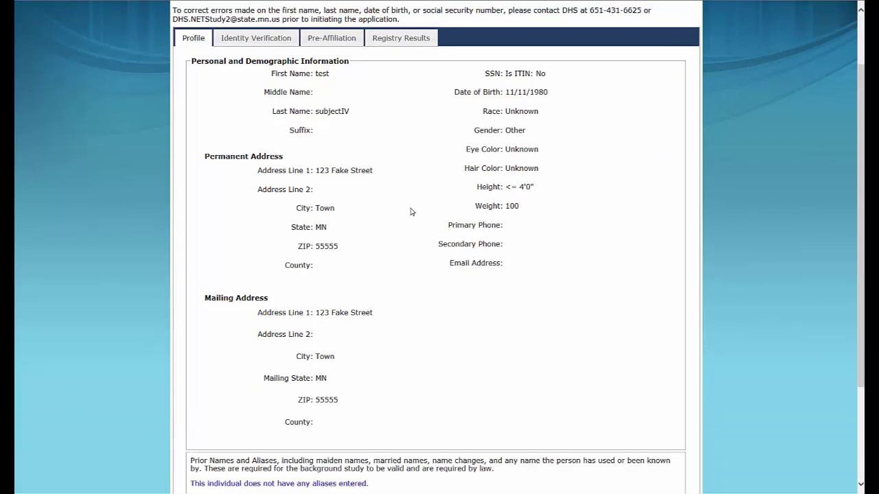
scroll(412, 211, down, 1)
scroll(411, 211, down, 1)
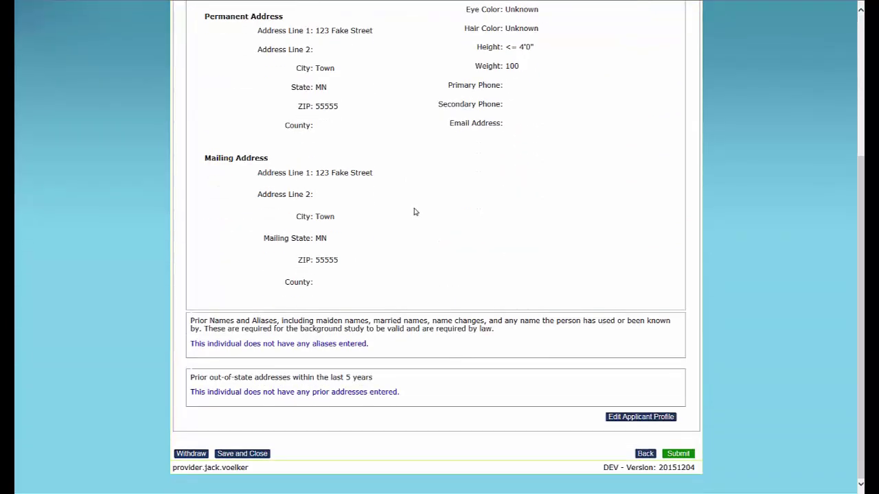
scroll(414, 211, up, 1)
scroll(414, 212, up, 2)
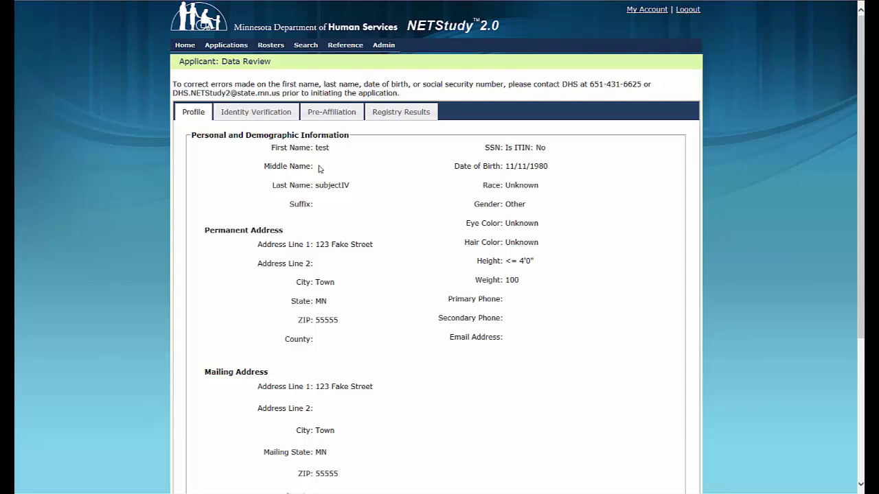
click(229, 118)
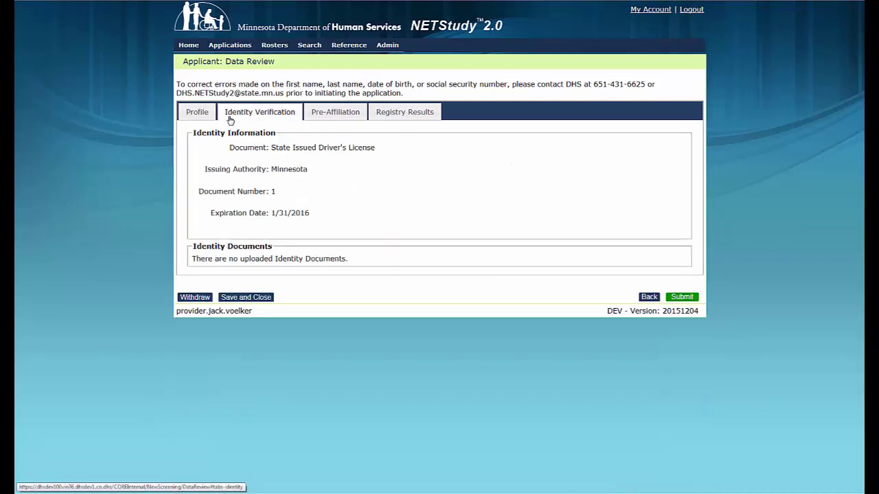
click(319, 121)
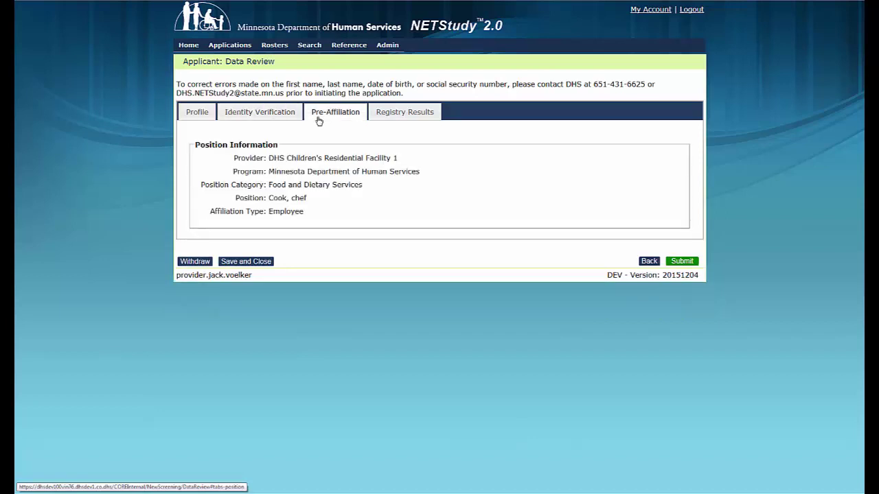
click(382, 122)
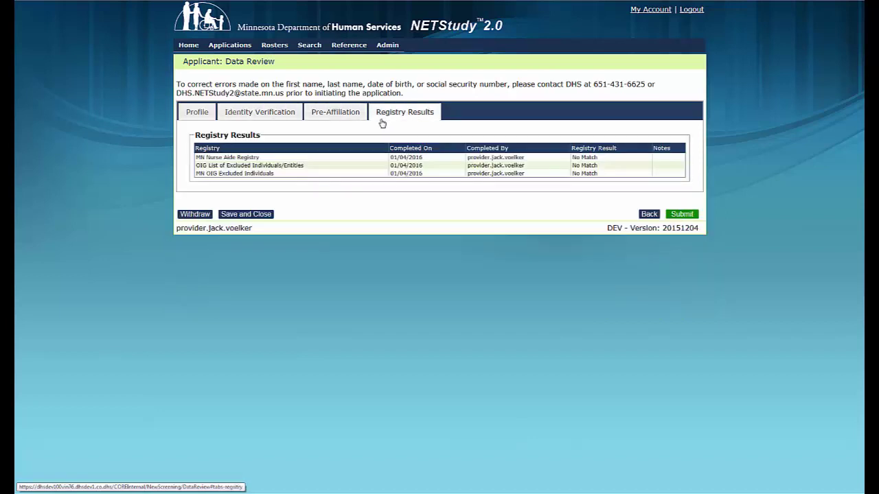
Recheck the applicant's profile through the prior names and out-of-state addresses, and submit the application
click(208, 119)
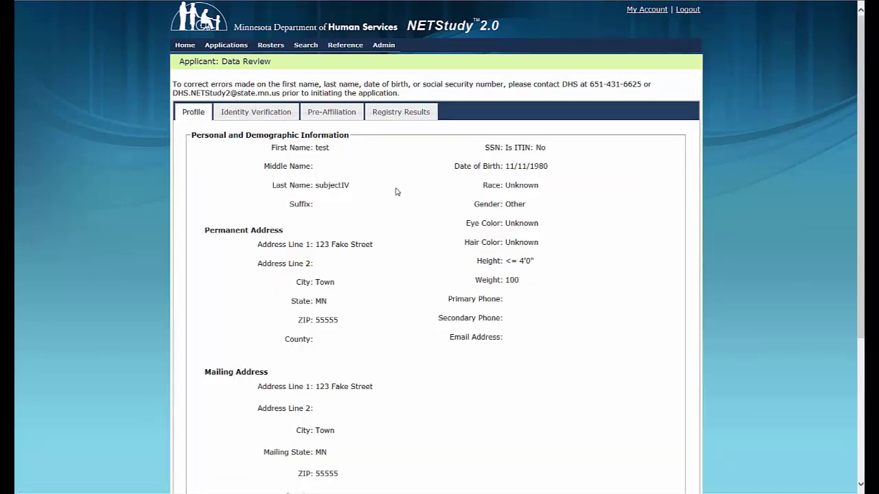
scroll(395, 189, down, 3)
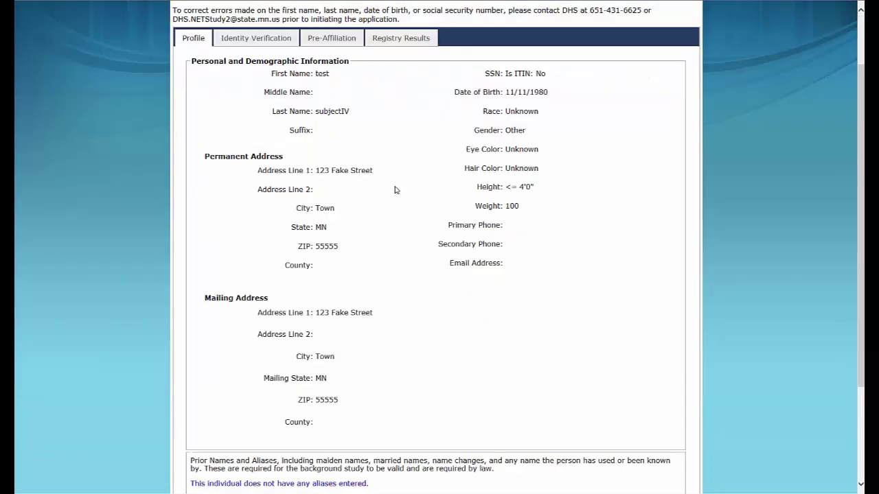
scroll(398, 190, down, 2)
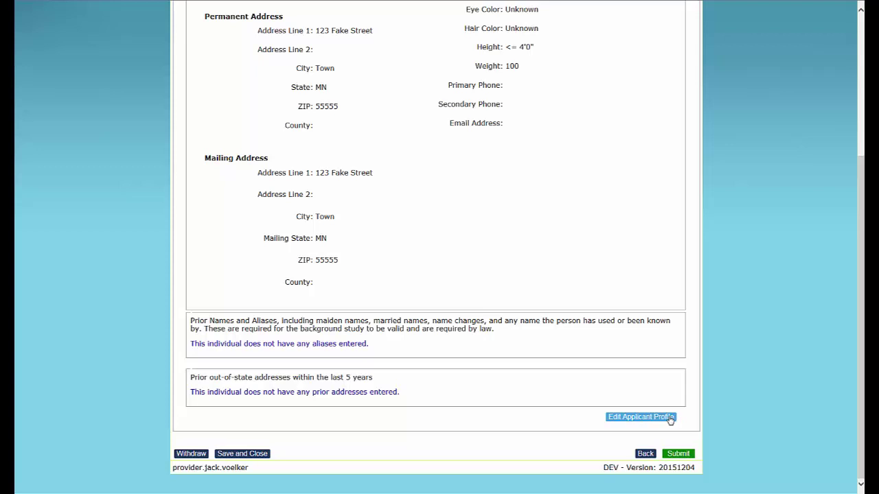
click(690, 459)
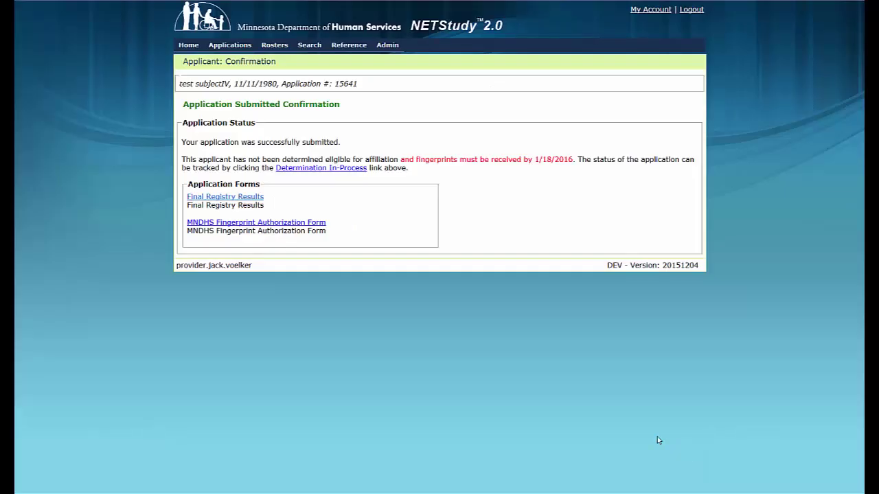